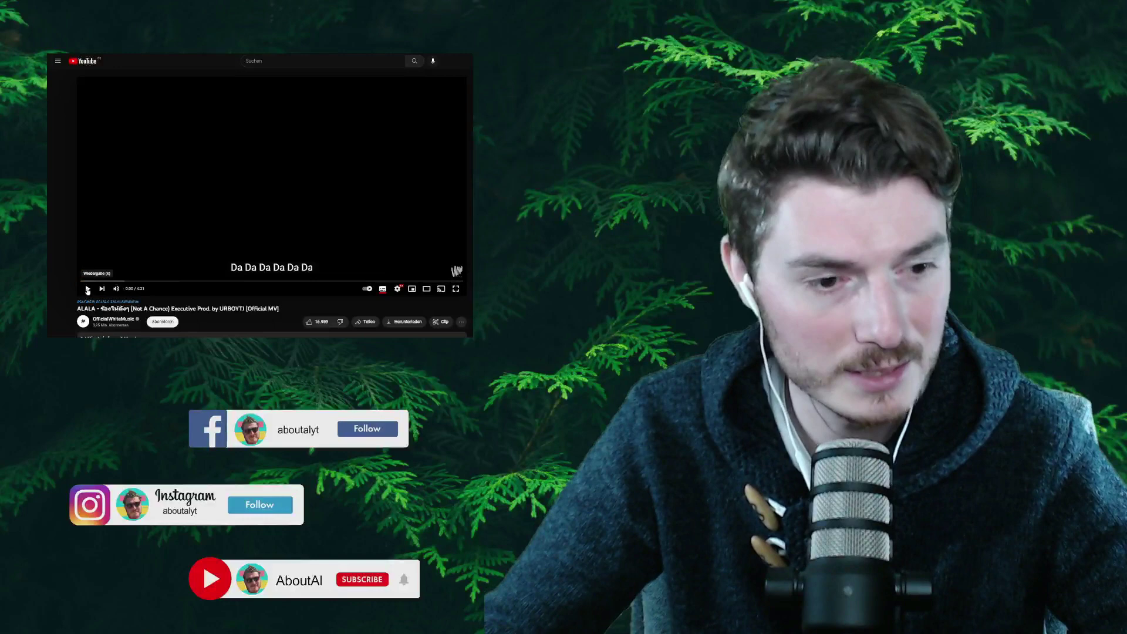
Start playback of the ALALA music video from its beginning
click(87, 289)
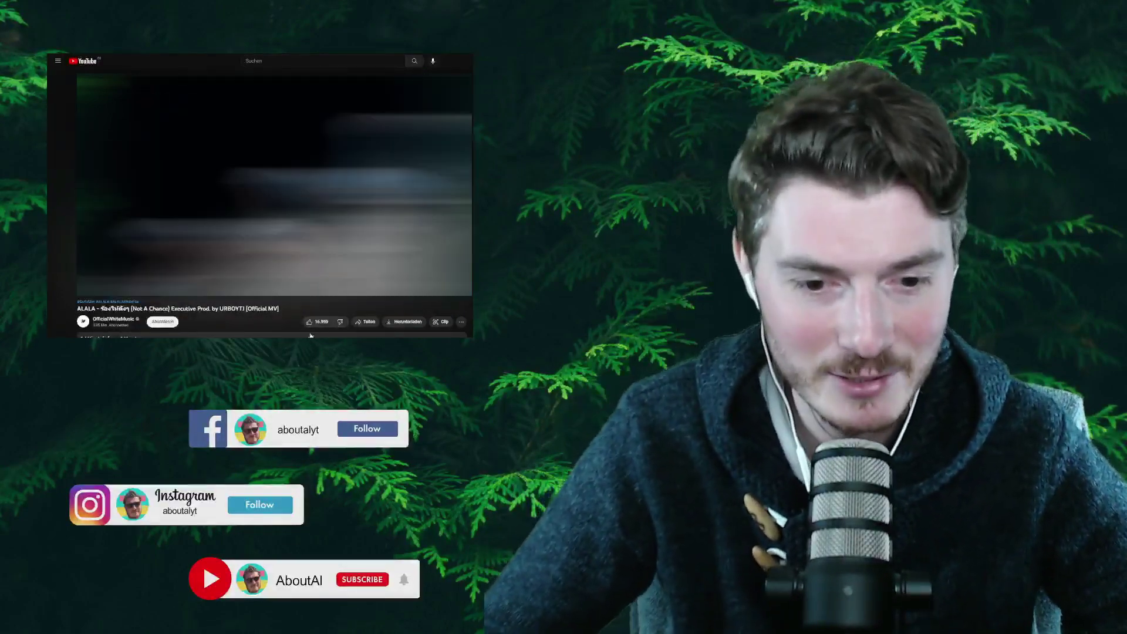
Give the playing ALALA video a thumbs-up, raising its likes to 16.960
click(307, 321)
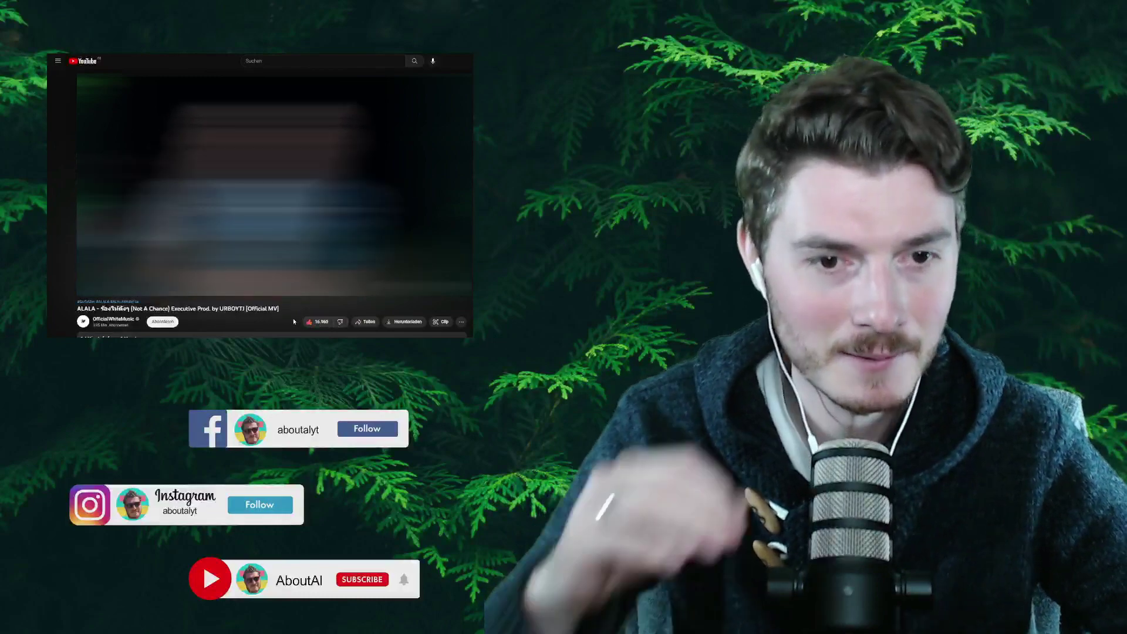